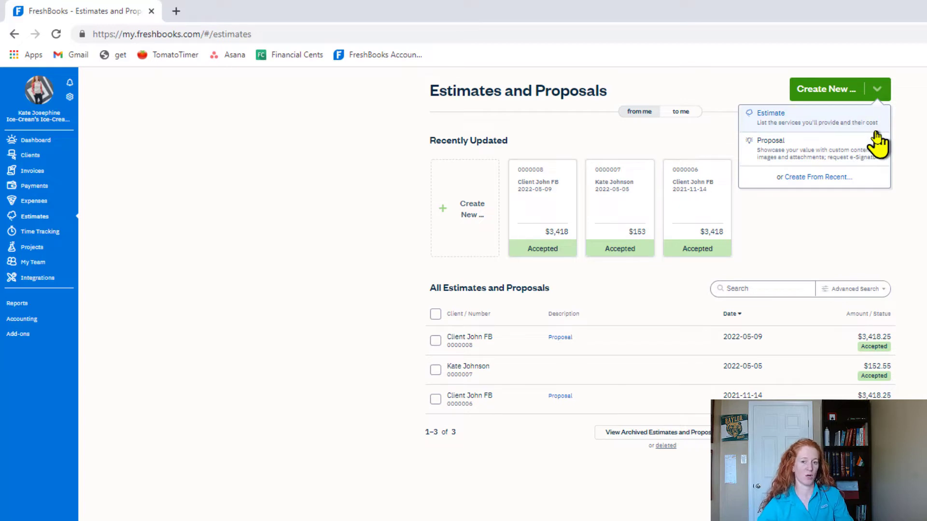
# Create an estimate from the recent one with 5L tubs of ice cream and open its style customization.
pyautogui.click(819, 179)
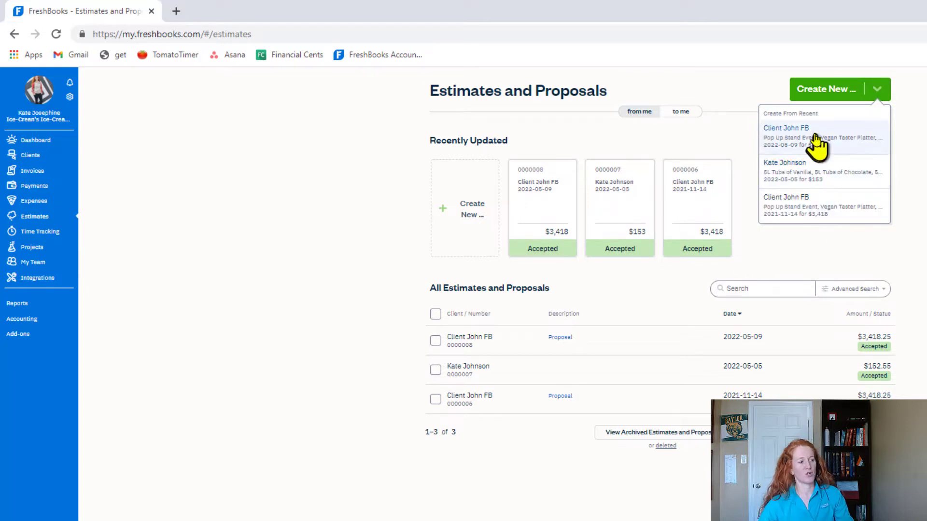
pyautogui.click(802, 174)
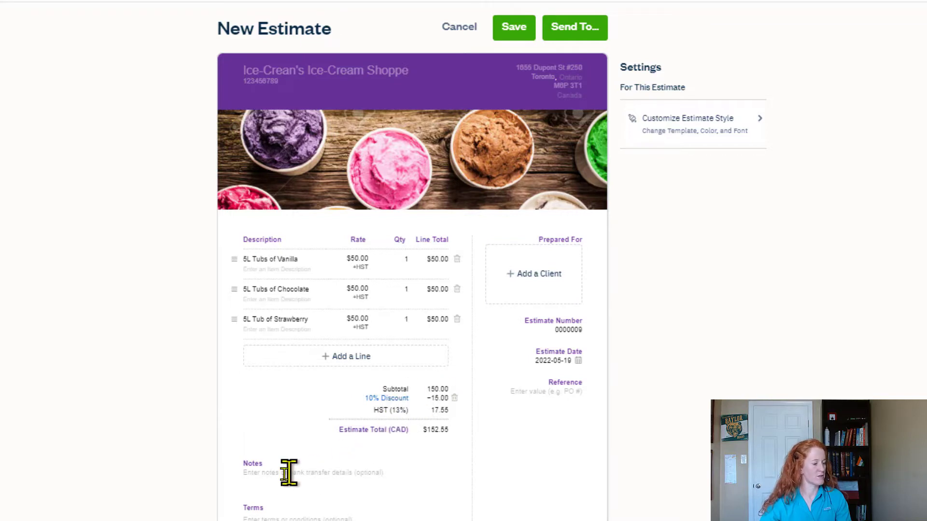
pyautogui.click(754, 126)
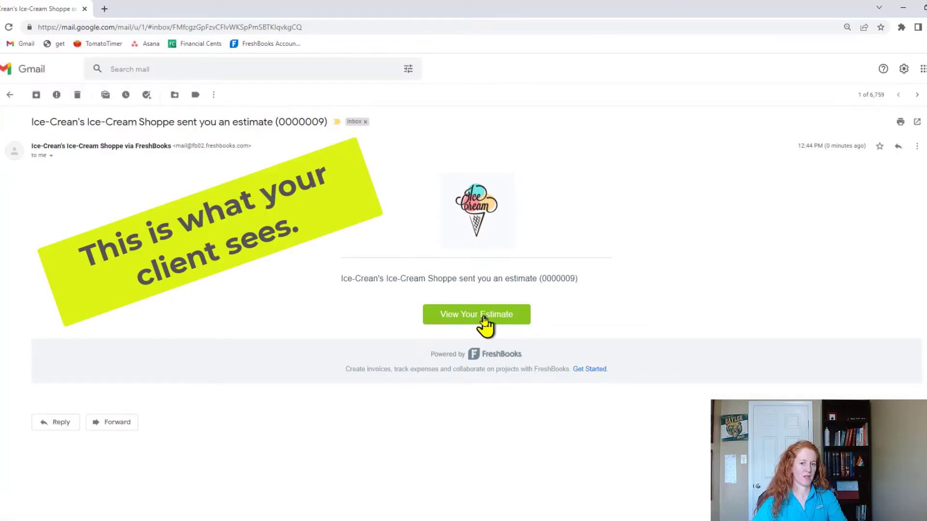
# In Gmail, open the emailed estimate from Ice-Crean's Ice-Cream Shoppe as the client.
pyautogui.click(484, 319)
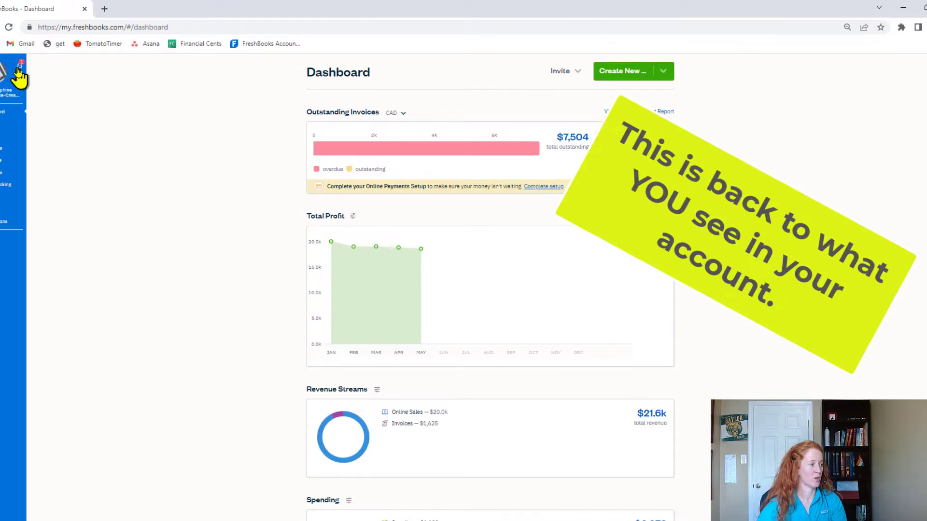
# In FreshBooks, open the newly accepted $152.55 estimate from the notifications, convert it to an invoice and email it to the client.
pyautogui.click(22, 68)
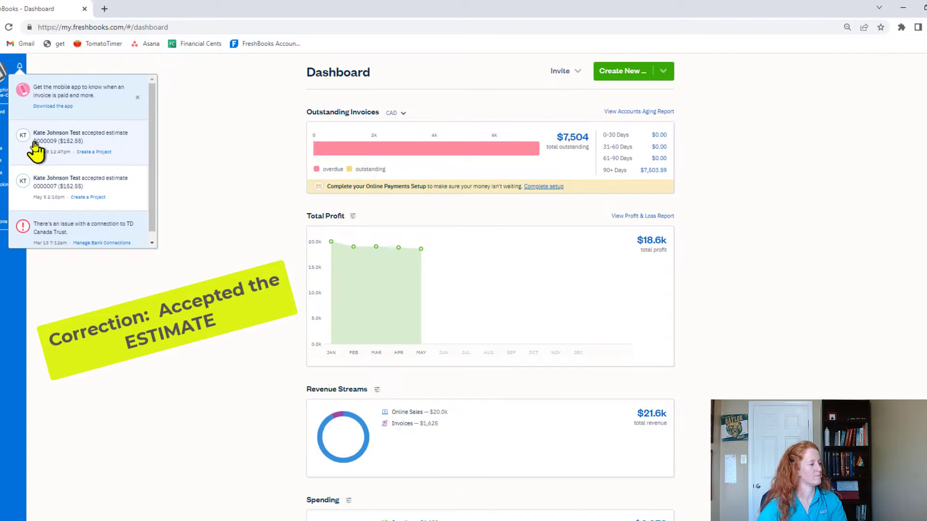
pyautogui.click(35, 147)
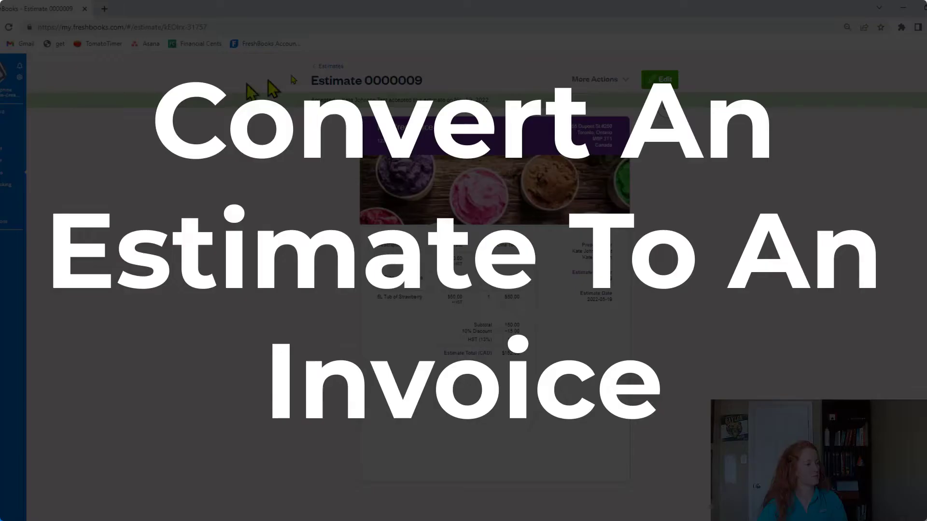
pyautogui.click(600, 80)
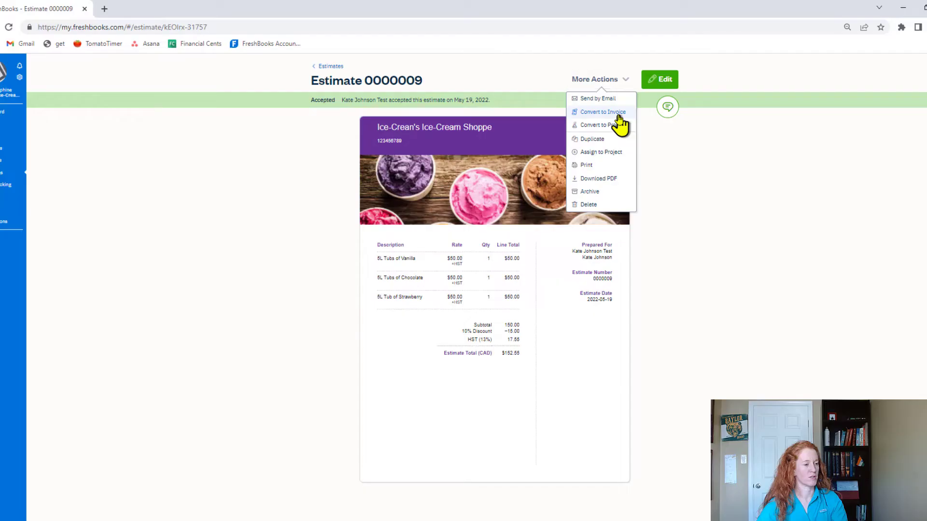
pyautogui.click(618, 115)
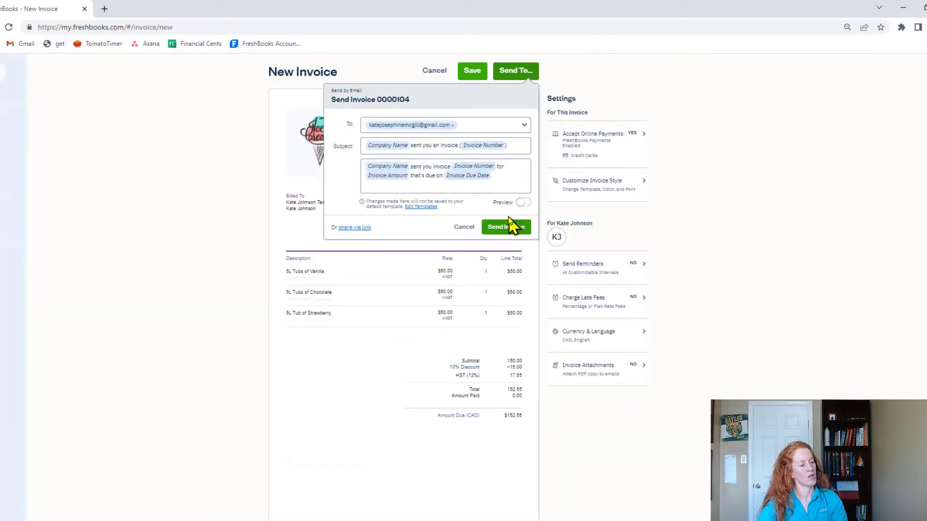
pyautogui.click(504, 230)
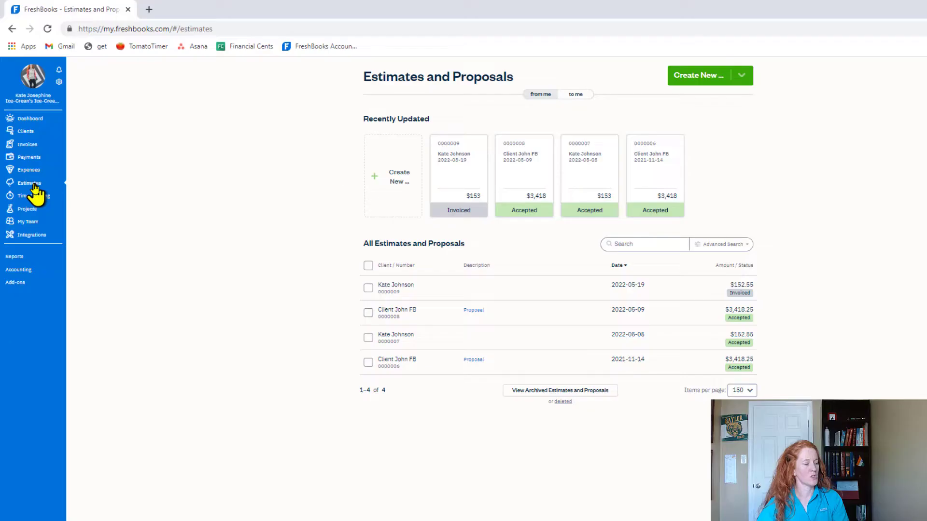
# Create a new proposal and add a blank section below its pricing.
pyautogui.click(742, 76)
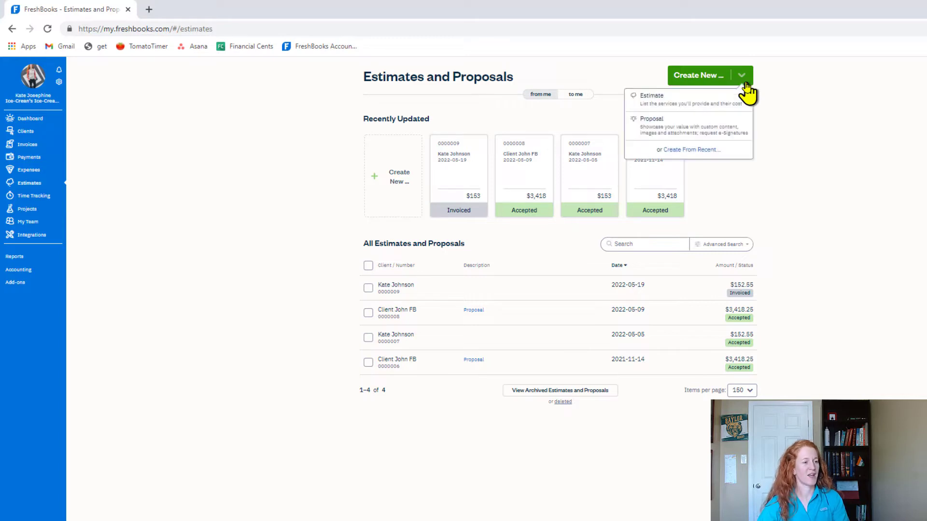
pyautogui.click(668, 129)
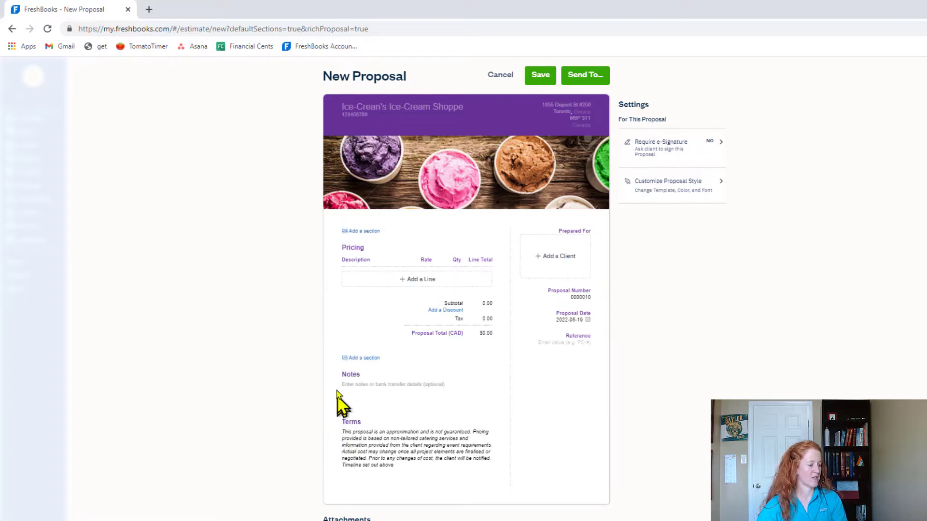
pyautogui.click(363, 358)
pyautogui.click(362, 374)
pyautogui.moveTo(334, 366); pyautogui.dragTo(322, 429)
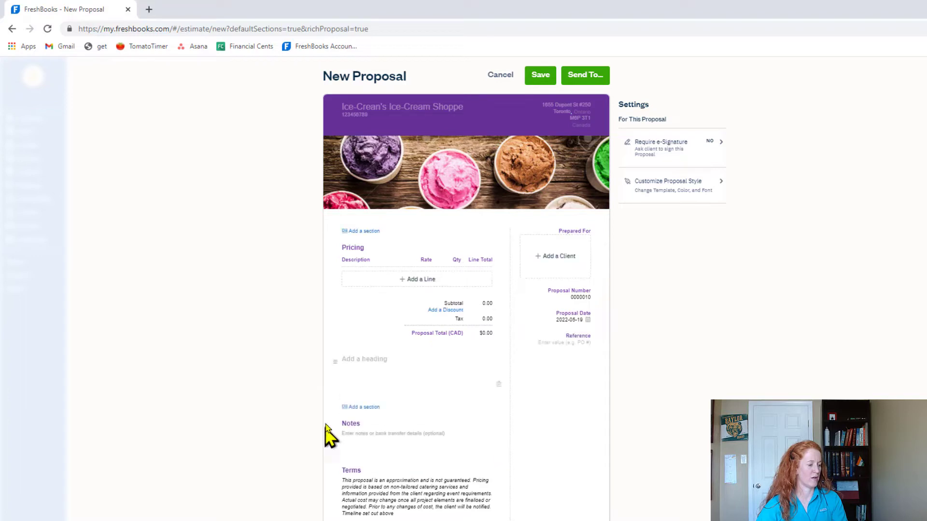
pyautogui.click(344, 385)
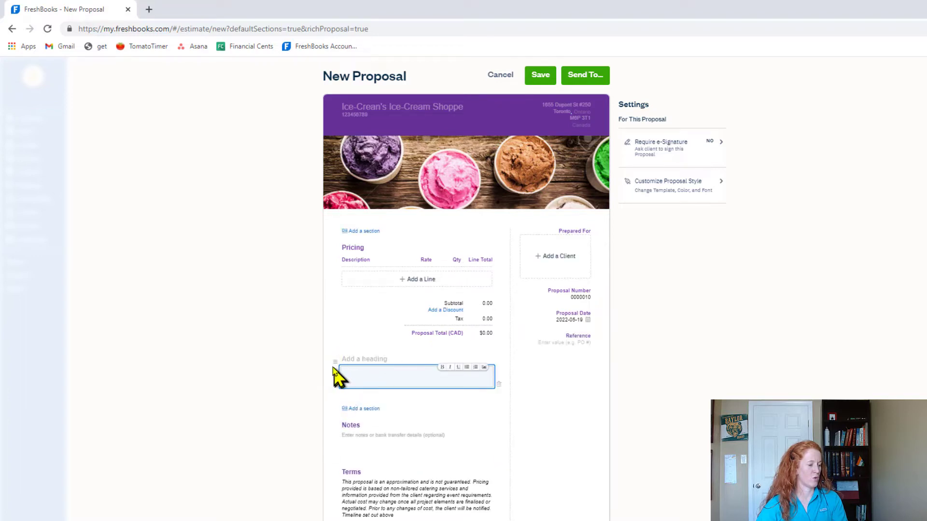
# Add a Timeline section below the blank section of the proposal.
pyautogui.click(345, 414)
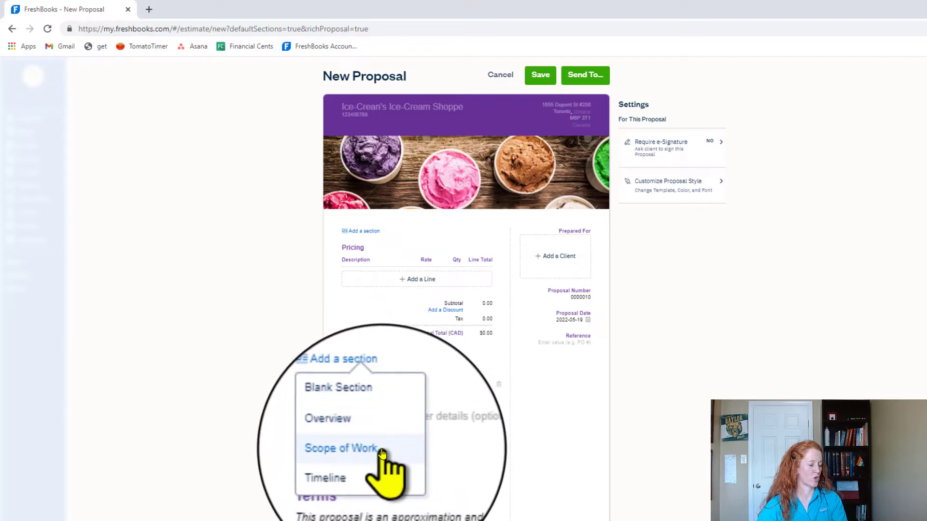
pyautogui.click(363, 465)
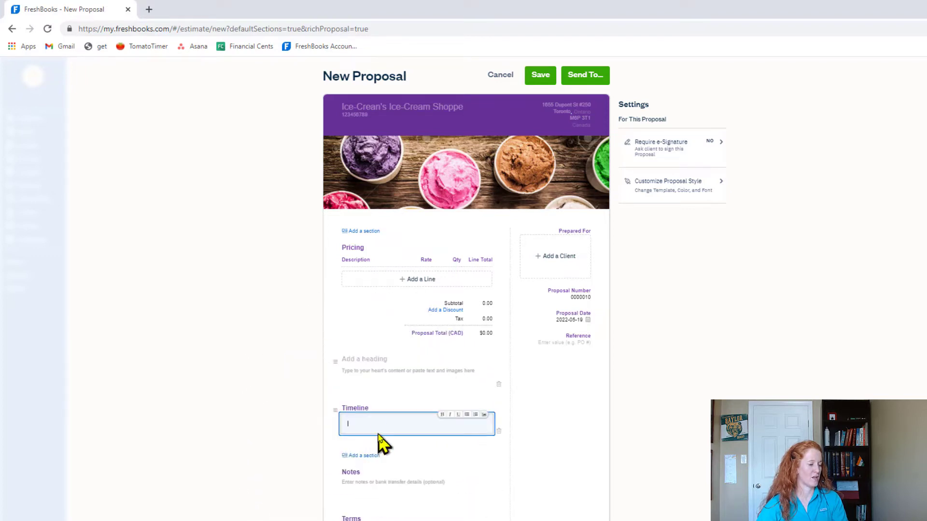
pyautogui.click(381, 398)
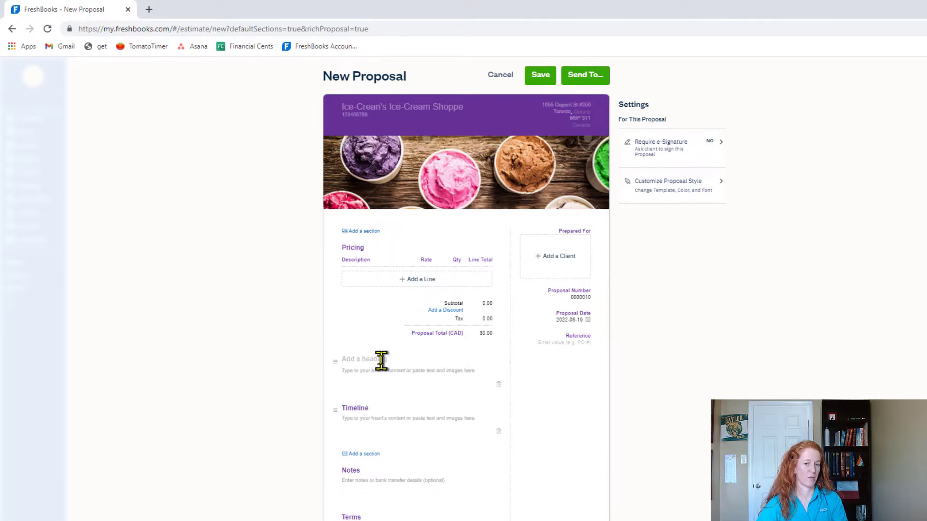
# Require the client's e-signature on the proposal and check the signature line below the terms.
pyautogui.scroll(-3, 381, 360)
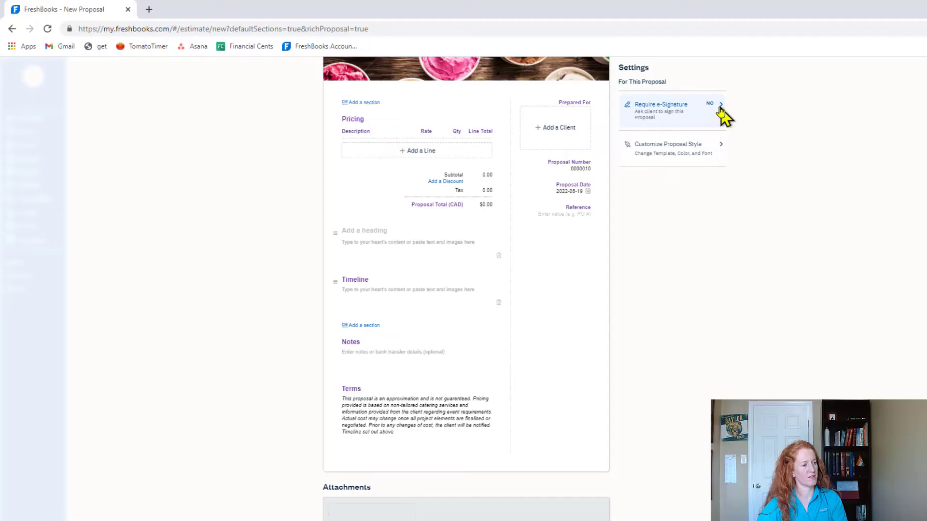
pyautogui.click(722, 114)
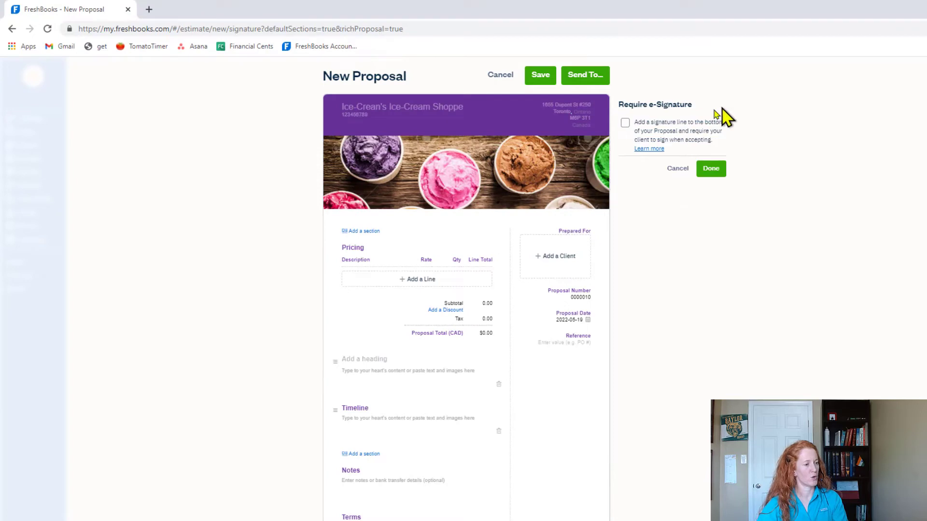
pyautogui.click(625, 124)
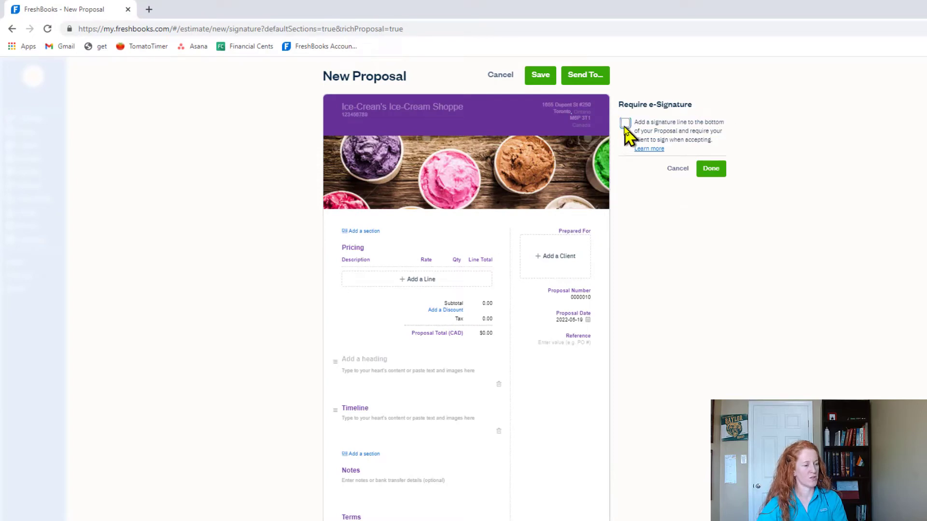
pyautogui.click(711, 169)
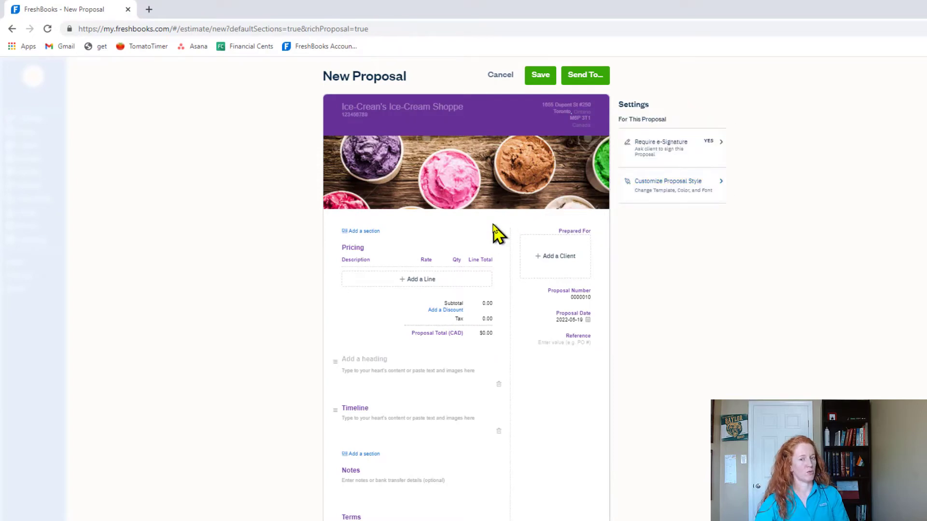
pyautogui.scroll(-3, 472, 234)
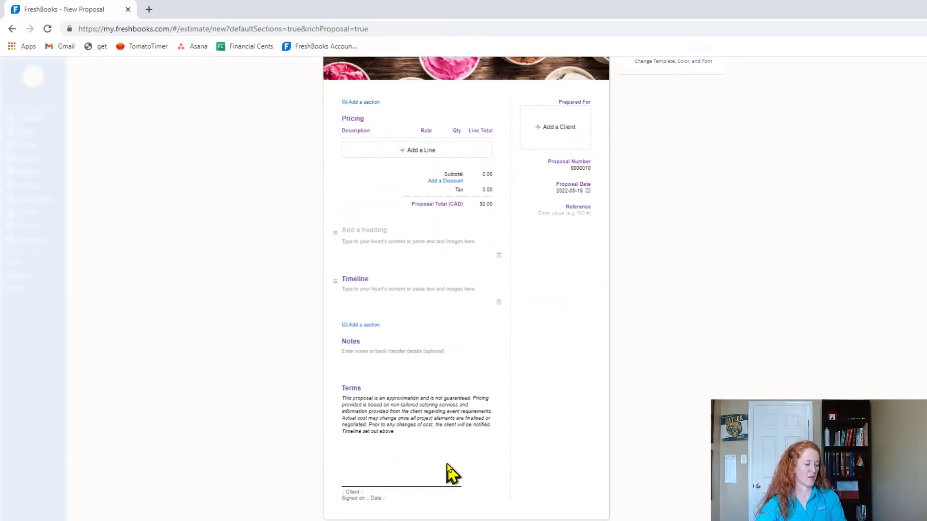
pyautogui.scroll(-2, 521, 435)
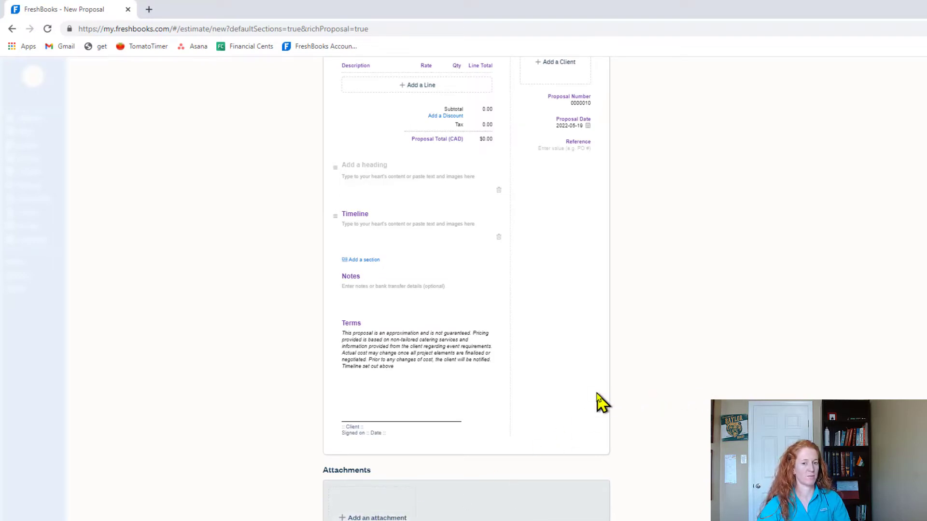
# Add another blank section below the proposal's Timeline section.
pyautogui.scroll(4, 643, 396)
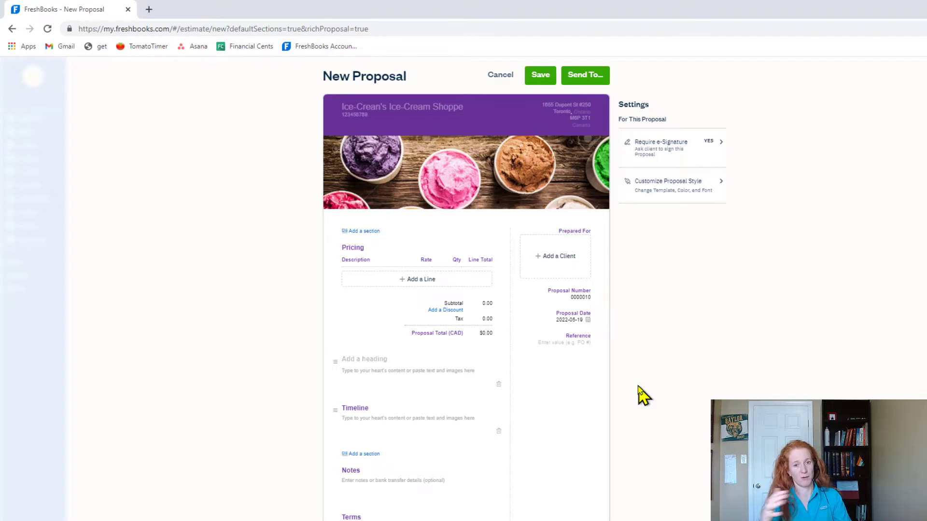
pyautogui.click(359, 453)
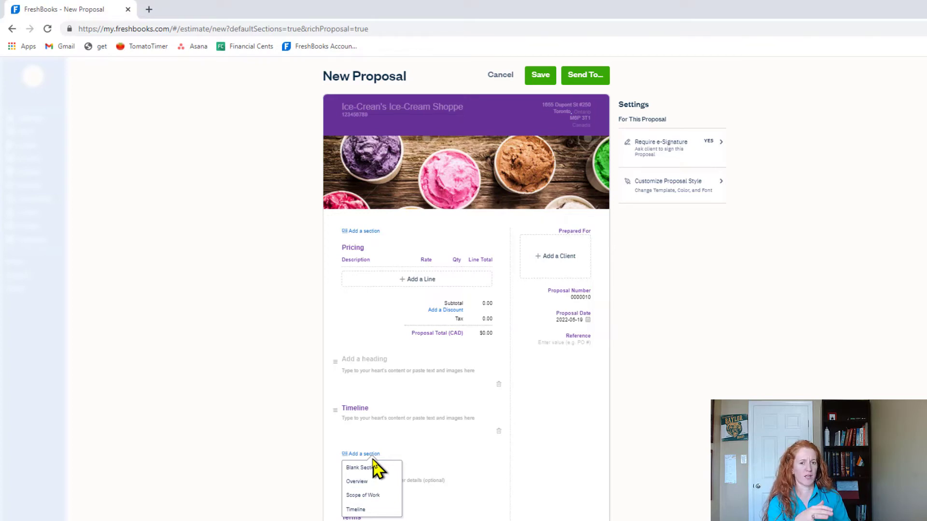
pyautogui.click(360, 467)
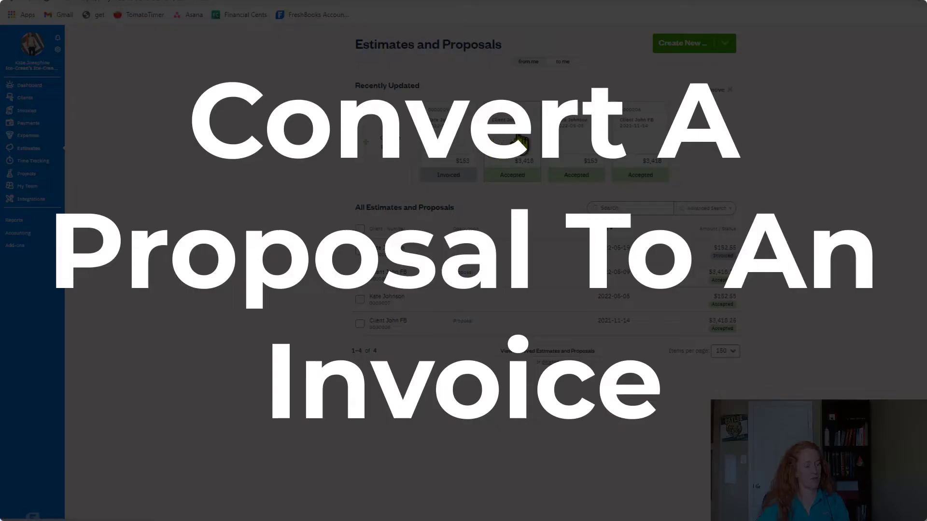
# Open the accepted proposal dated 2022-05-09 and convert it to an invoice.
pyautogui.click(516, 139)
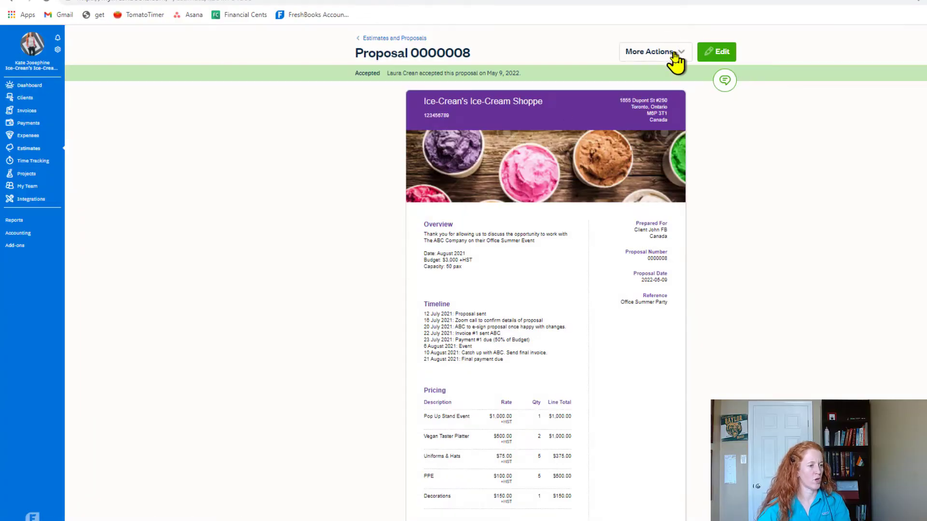
pyautogui.click(674, 54)
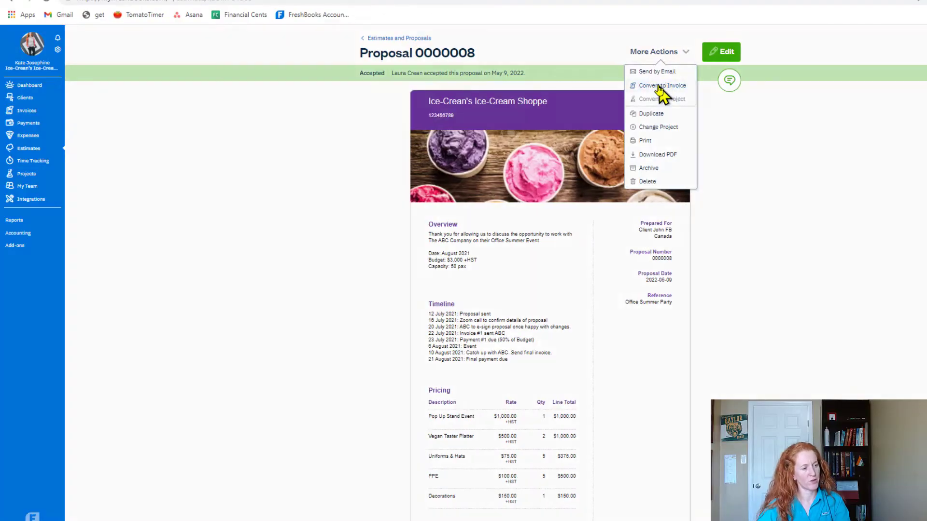
pyautogui.click(659, 91)
pyautogui.click(578, 286)
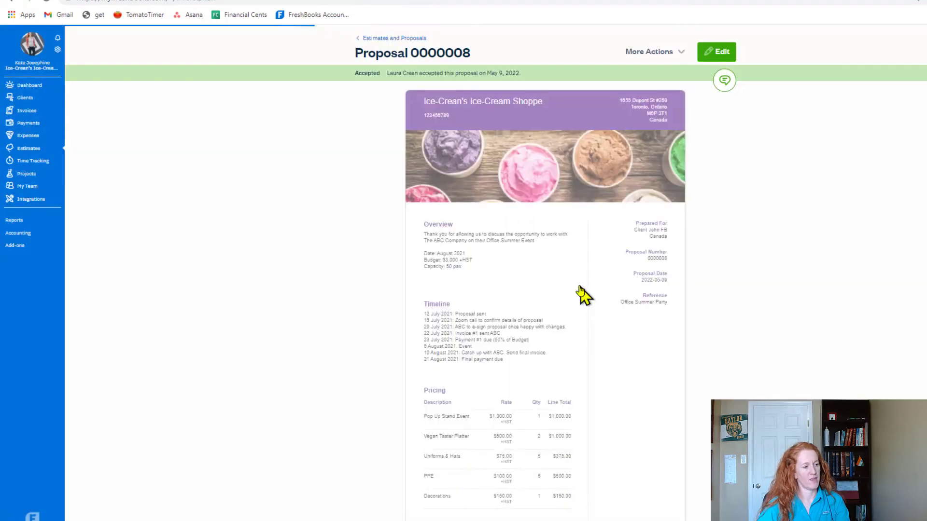